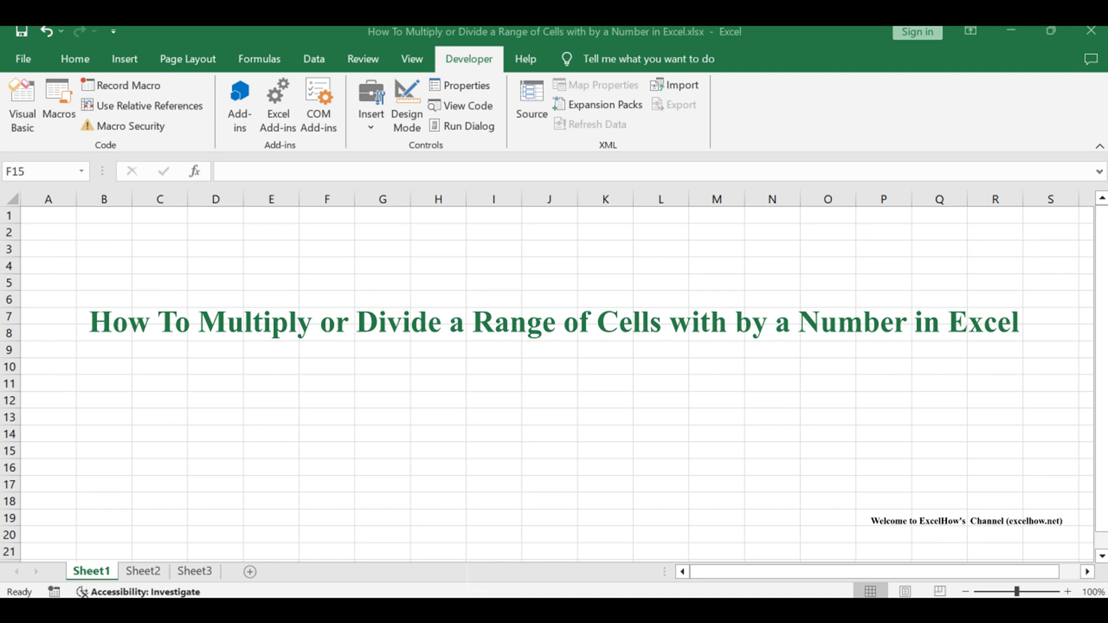
Step: Switch to Sheet2 of the workbook
key("ctrl+Page_Down")
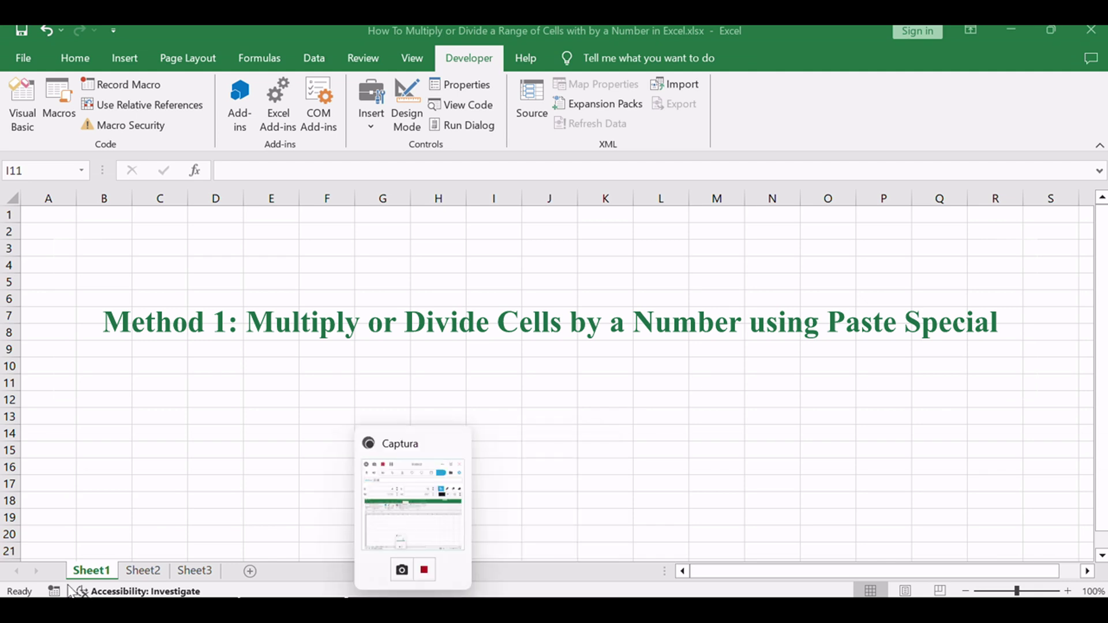
left_click(112, 491)
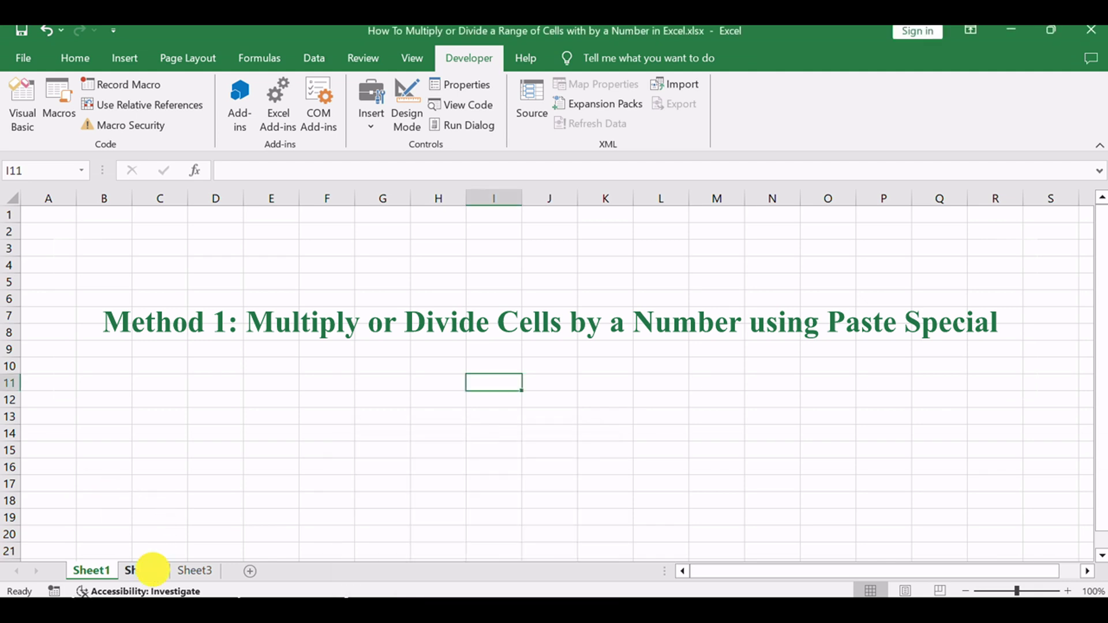
left_click(144, 570)
Step: Examine the numbers in cells A1:A5 and the Method 1 Paste Special instructions in the text box
left_click_drag(964, 308, 1033, 301)
left_click(845, 339)
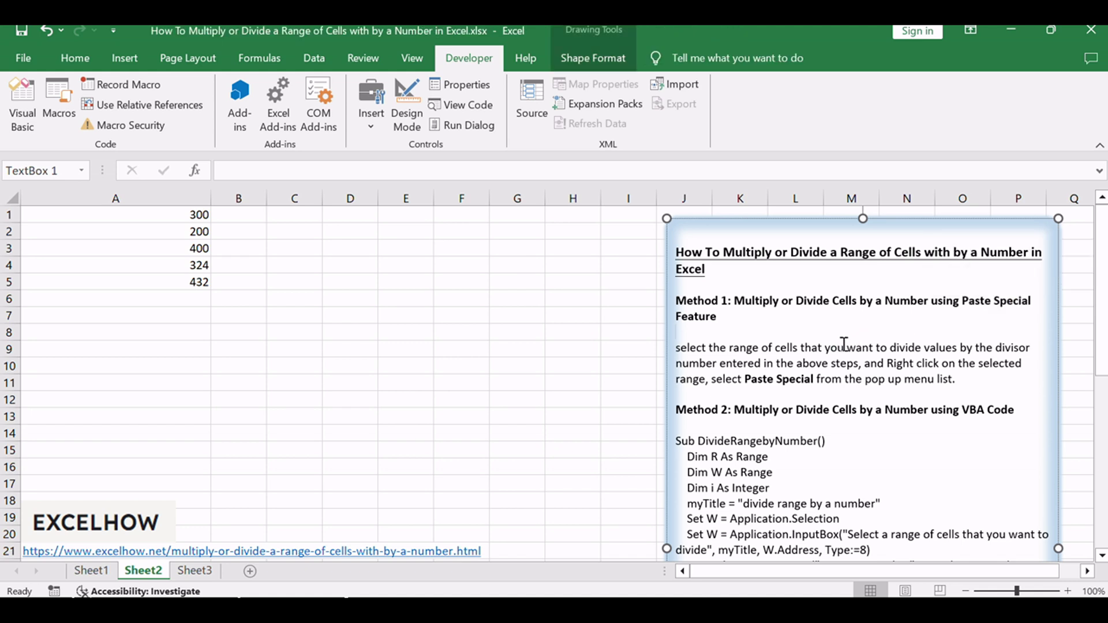
left_click(326, 370)
left_click(199, 215)
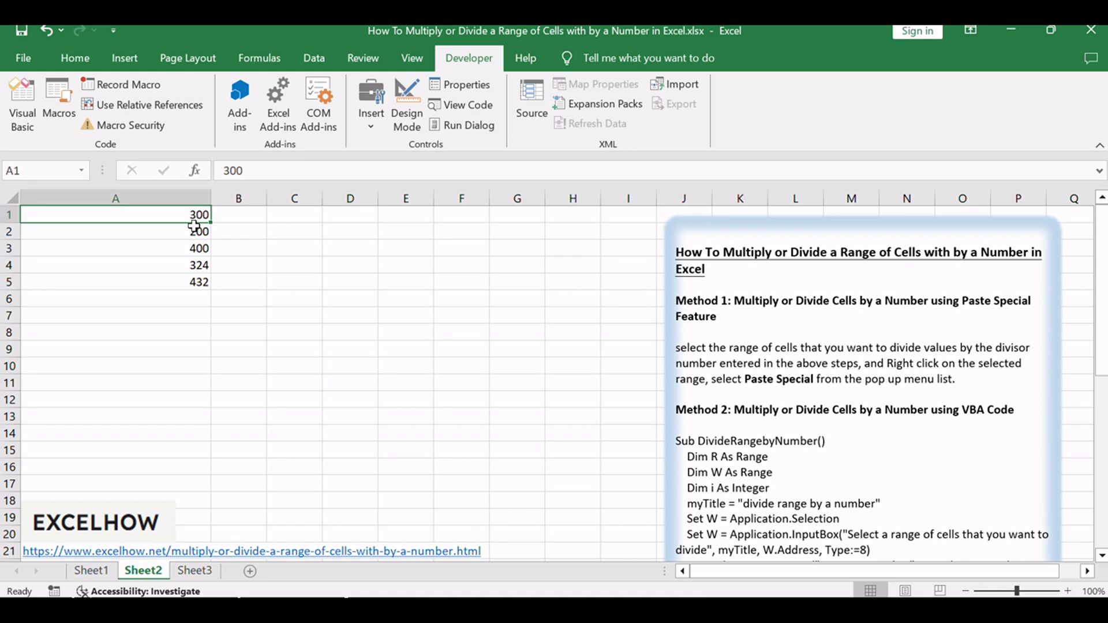
left_click(182, 279)
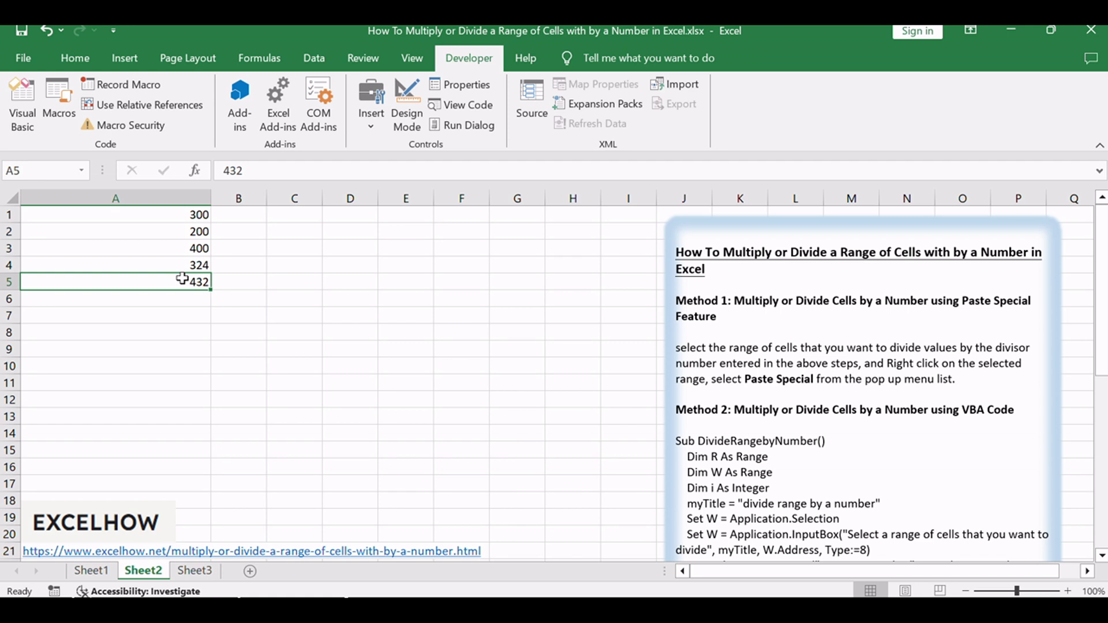
left_click(459, 322)
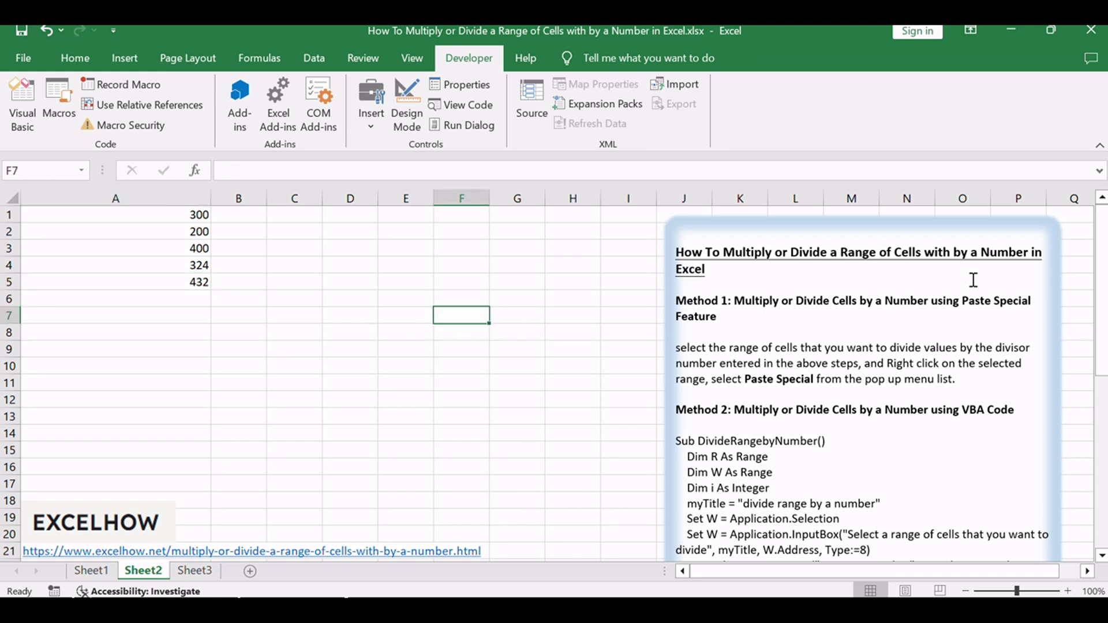
left_click(974, 301)
left_click(1007, 302)
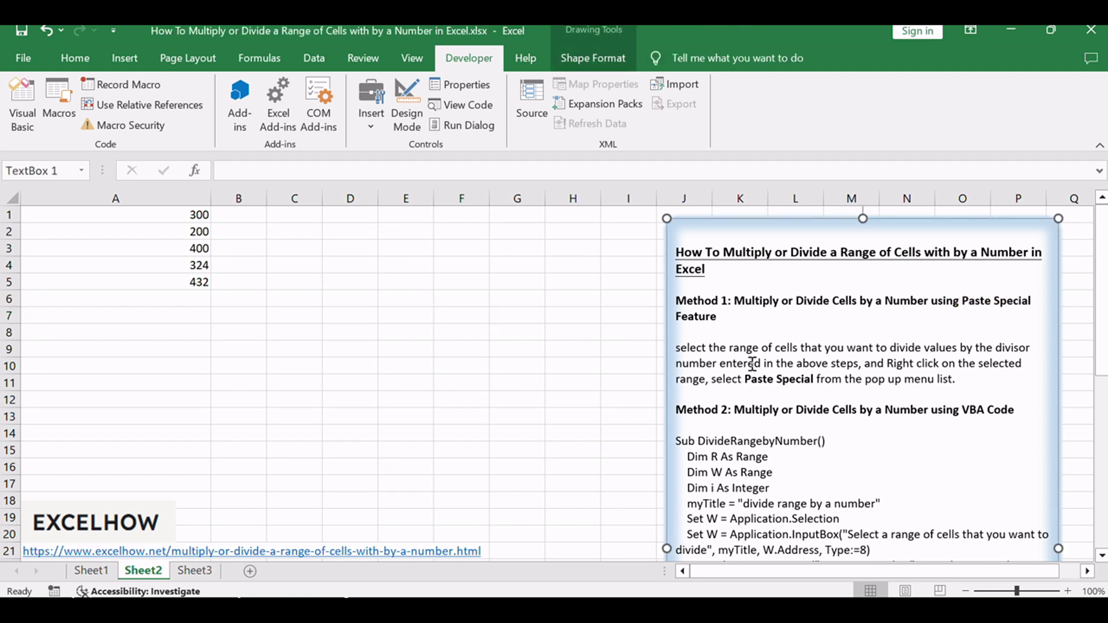
left_click(208, 328)
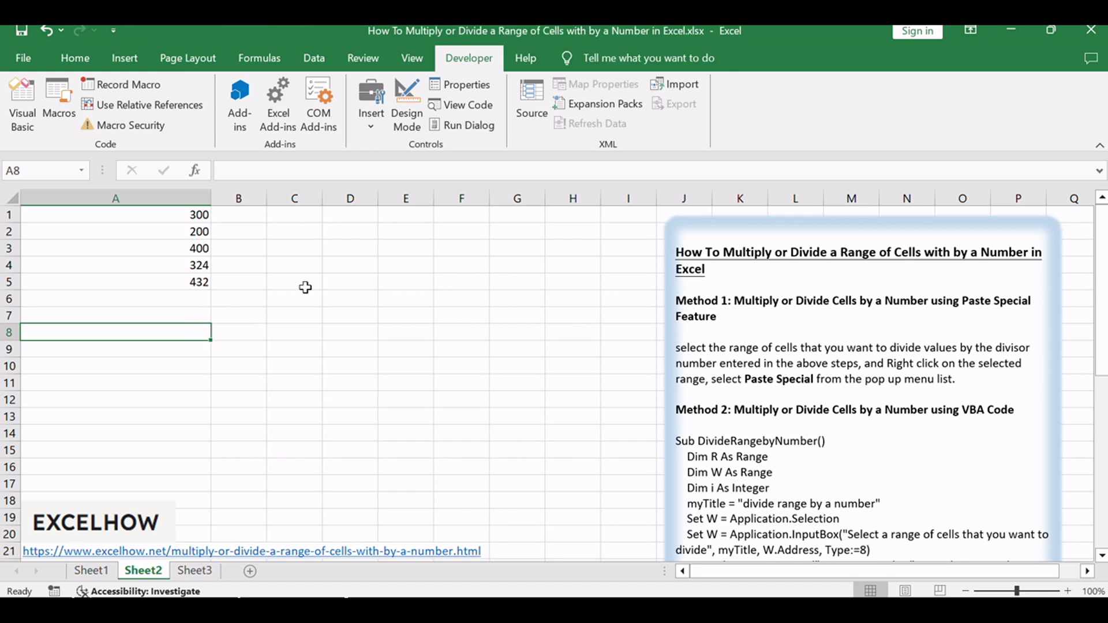
Step: Enter 6 in cell C1 as the multiplier and copy that cell
left_click(306, 215)
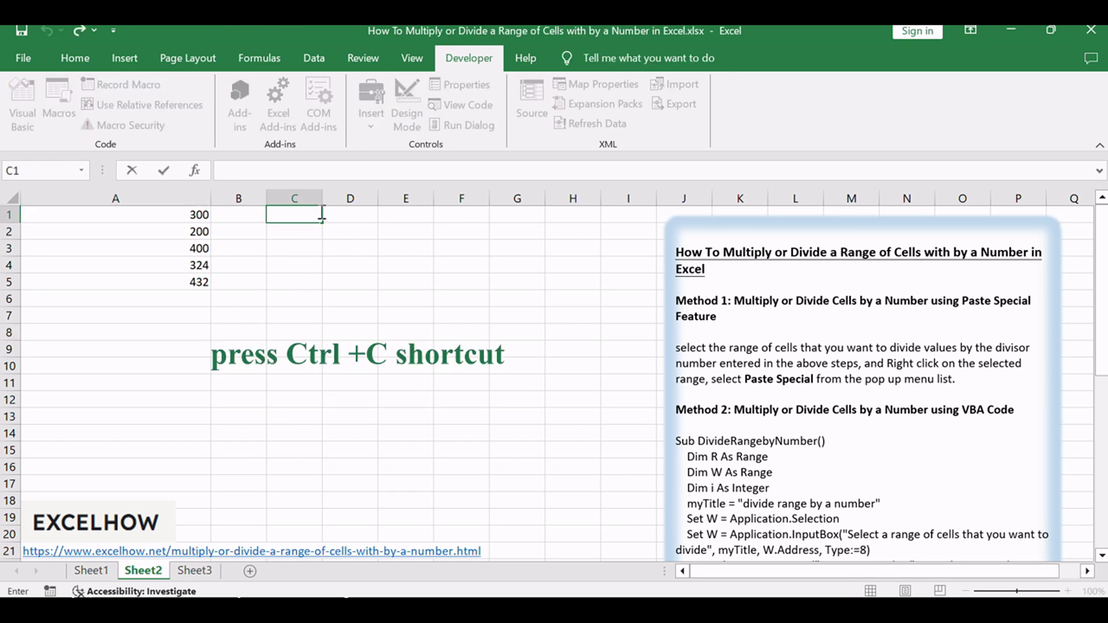
type("6")
key("ctrl+Return")
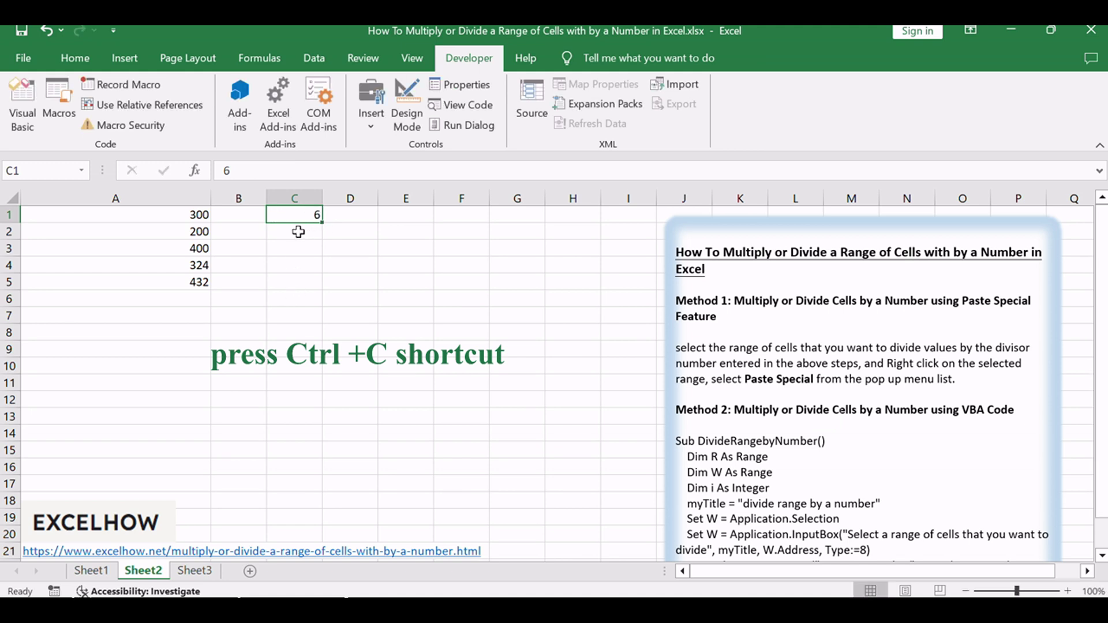
key("ctrl+c")
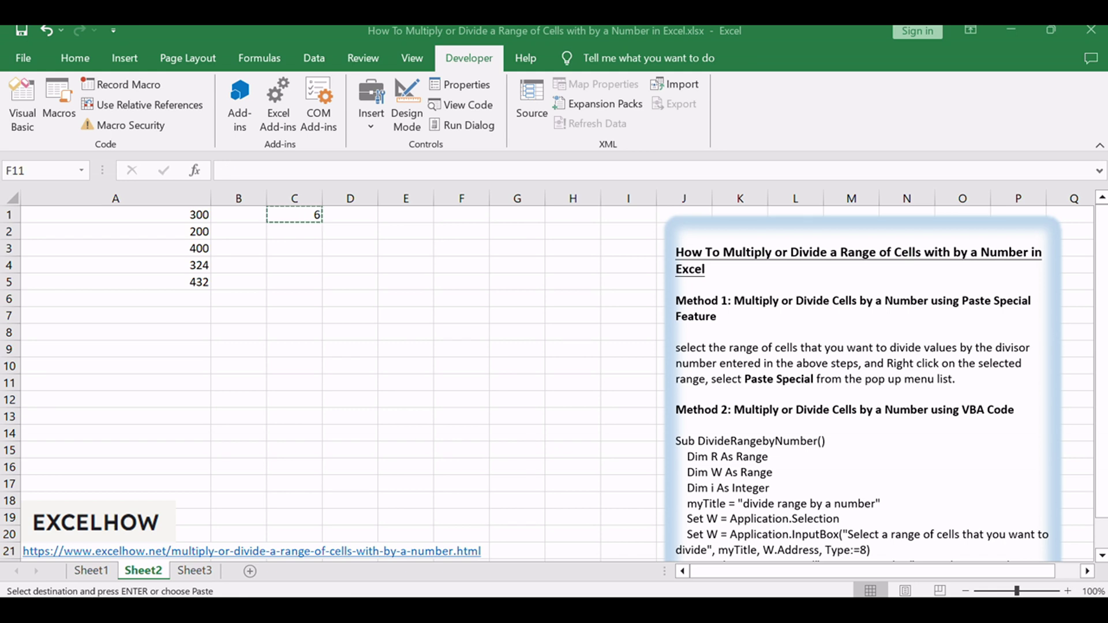
left_click(343, 369)
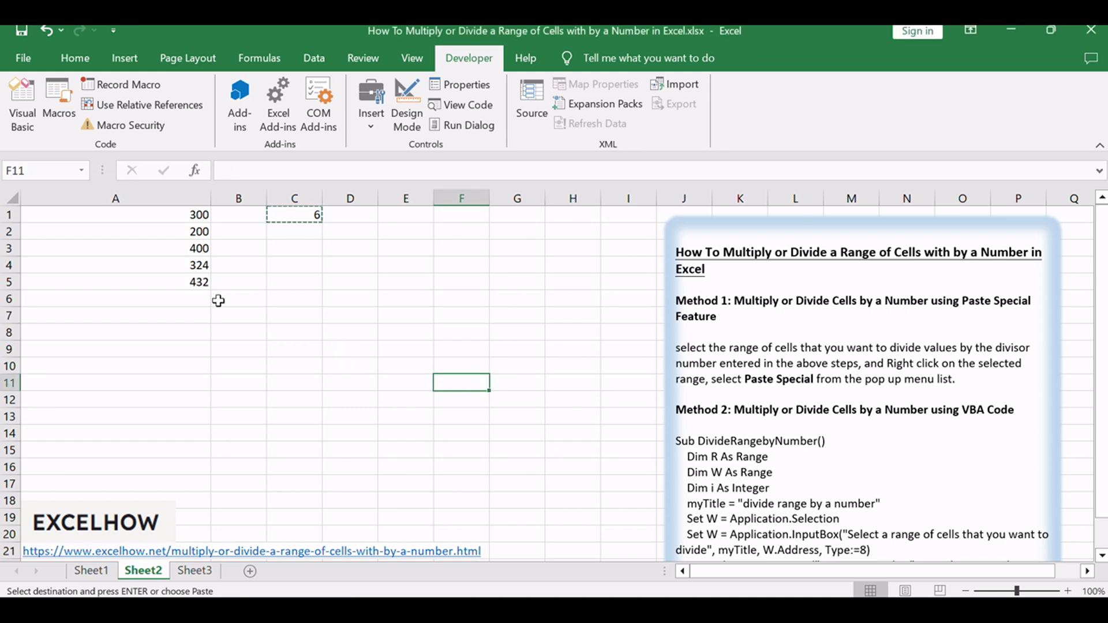
Step: Multiply the values in A1:A5 by the copied number using Paste Special with the Multiply operation
left_click_drag(154, 214, 154, 279)
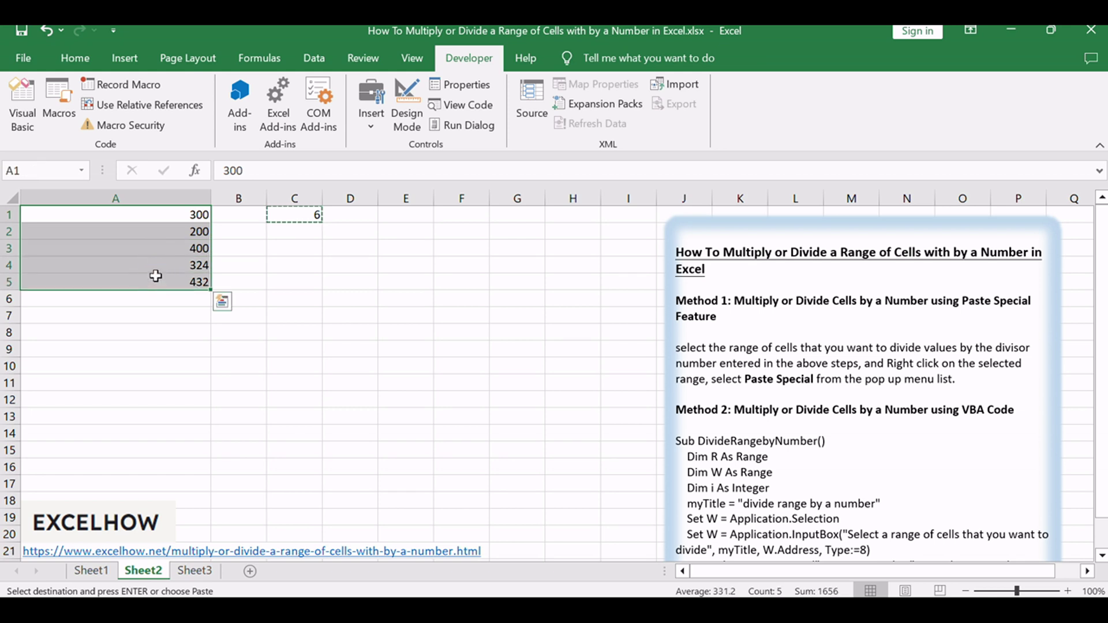
right_click(166, 250)
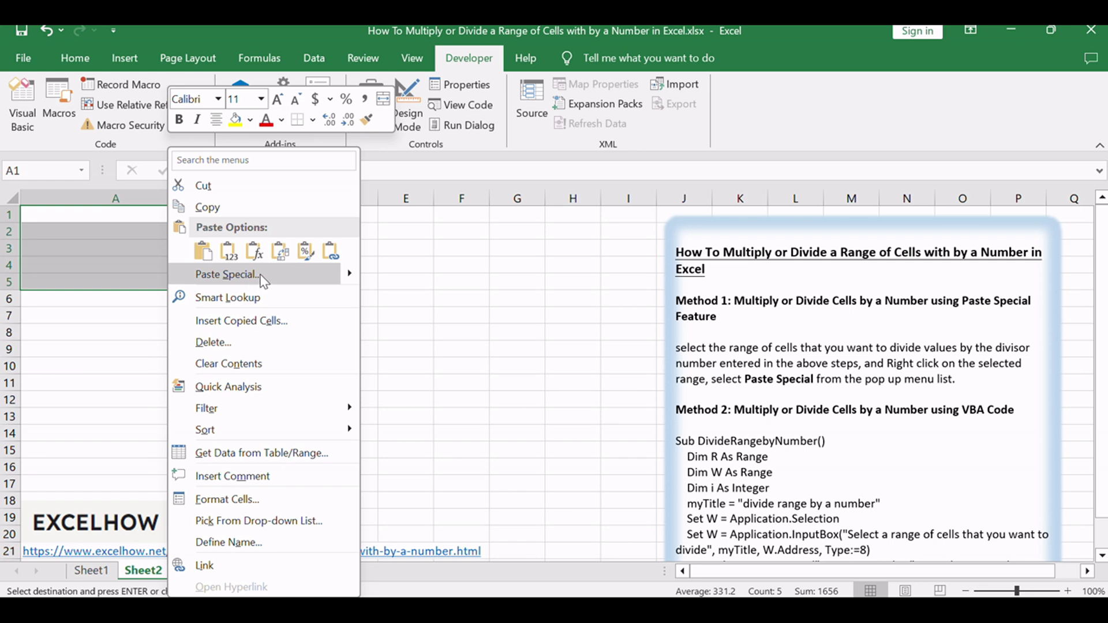
left_click(226, 274)
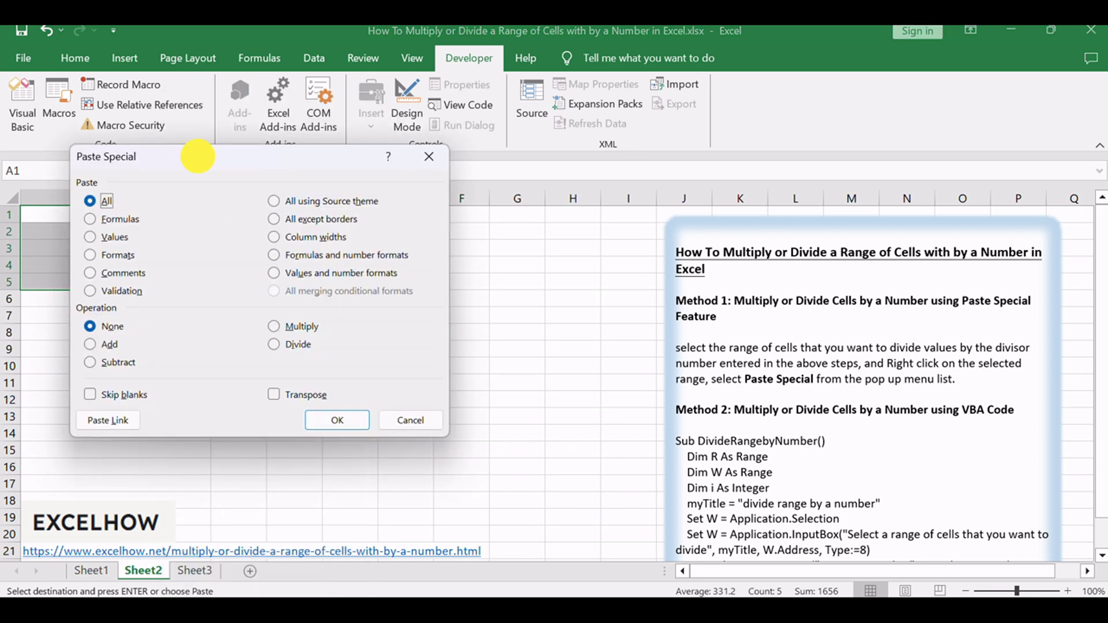
left_click_drag(197, 157, 330, 196)
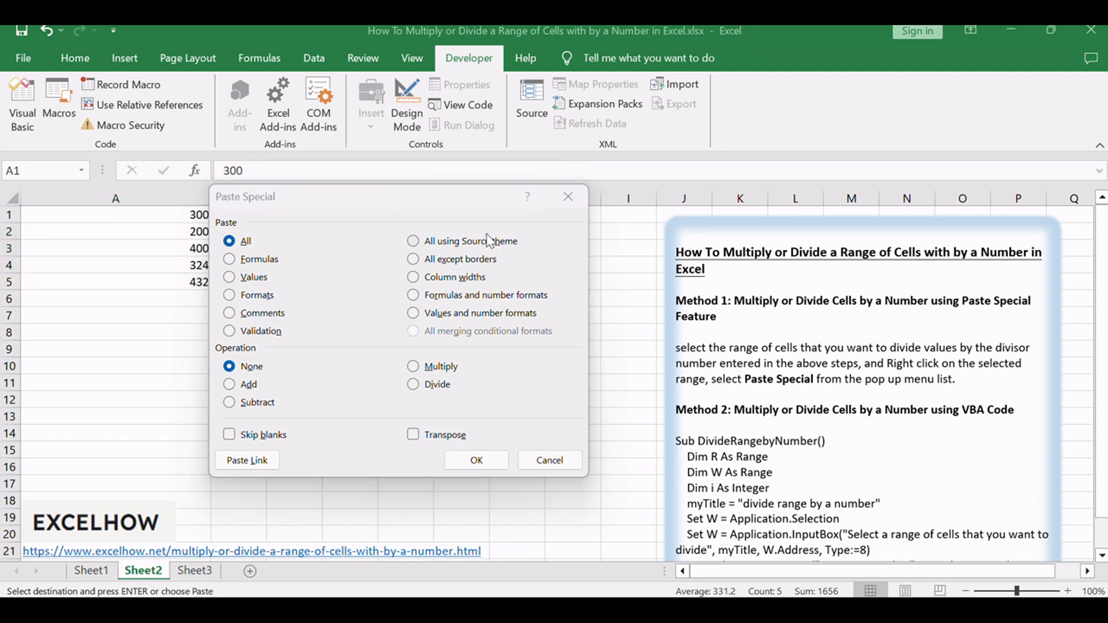
left_click(457, 198)
left_click(432, 368)
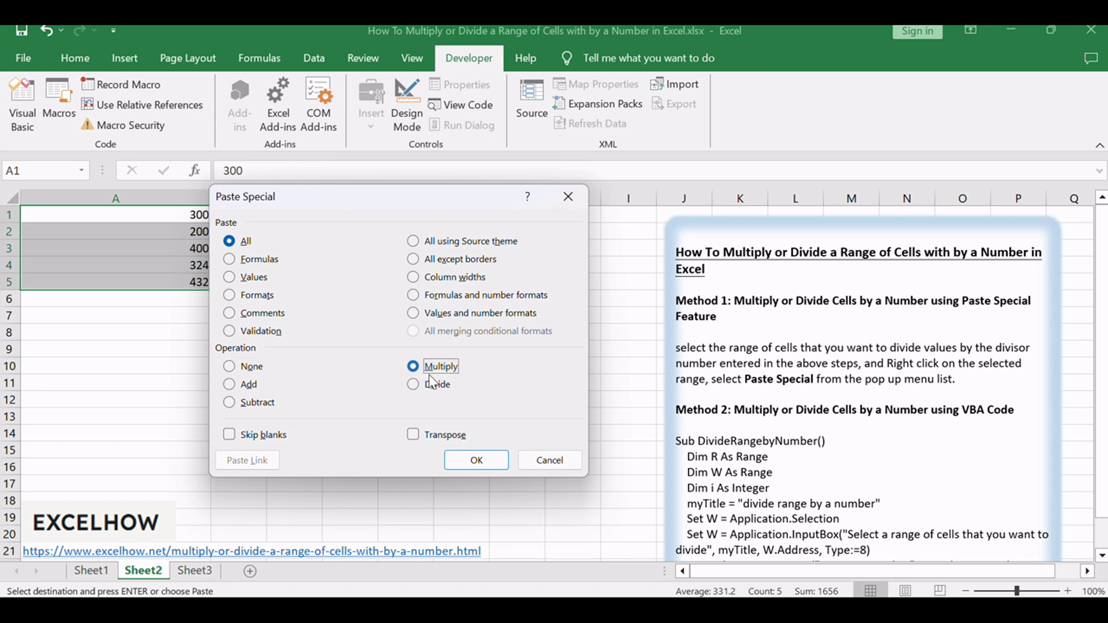
left_click(424, 383)
left_click(418, 368)
left_click(477, 460)
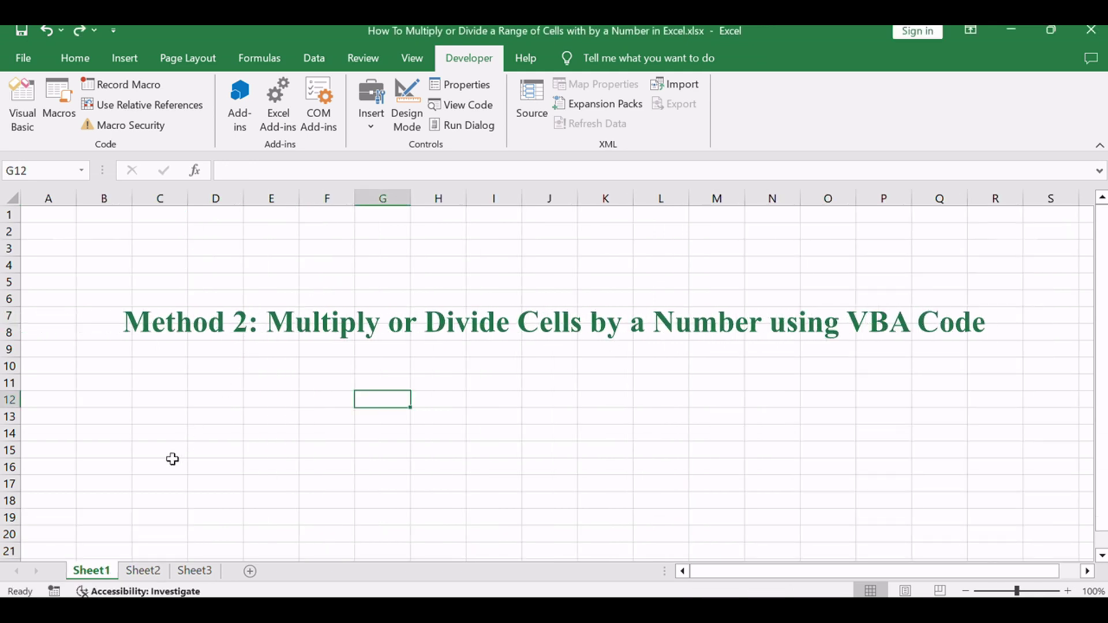
Step: Return to Sheet2 and look over the Method 2 VBA code instructions in the text box
left_click(152, 571)
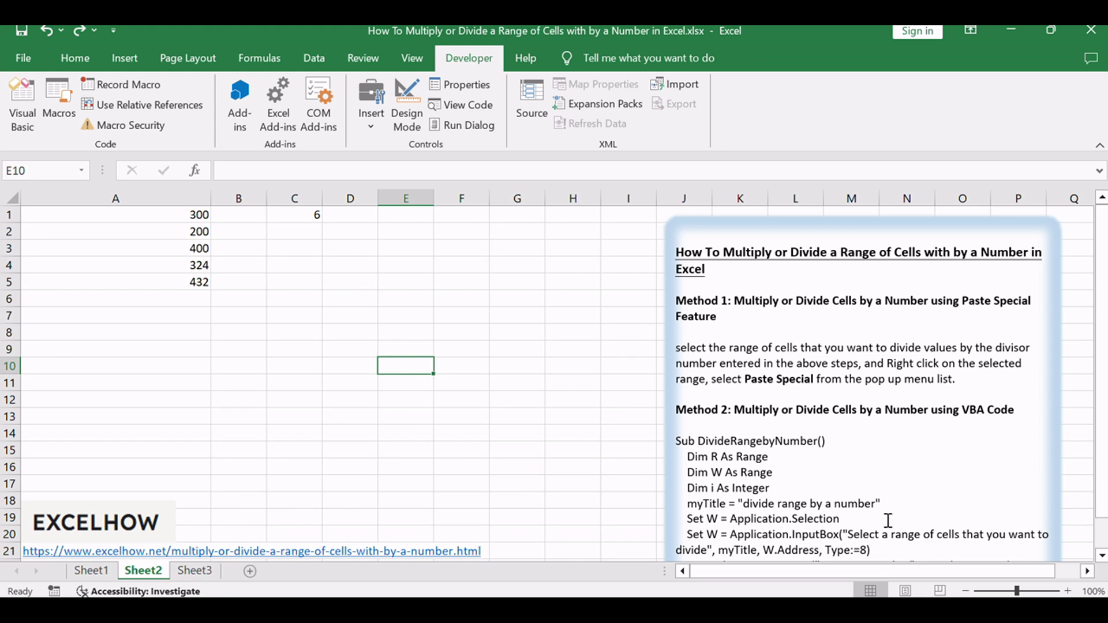
left_click_drag(947, 410, 1014, 415)
left_click(914, 458)
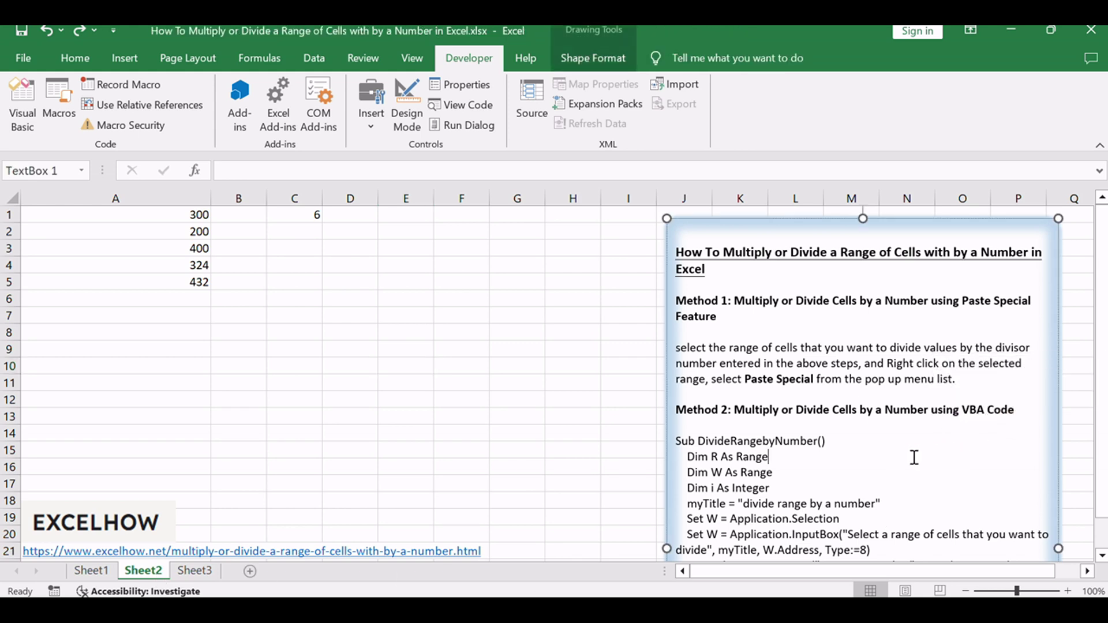
left_click(416, 431)
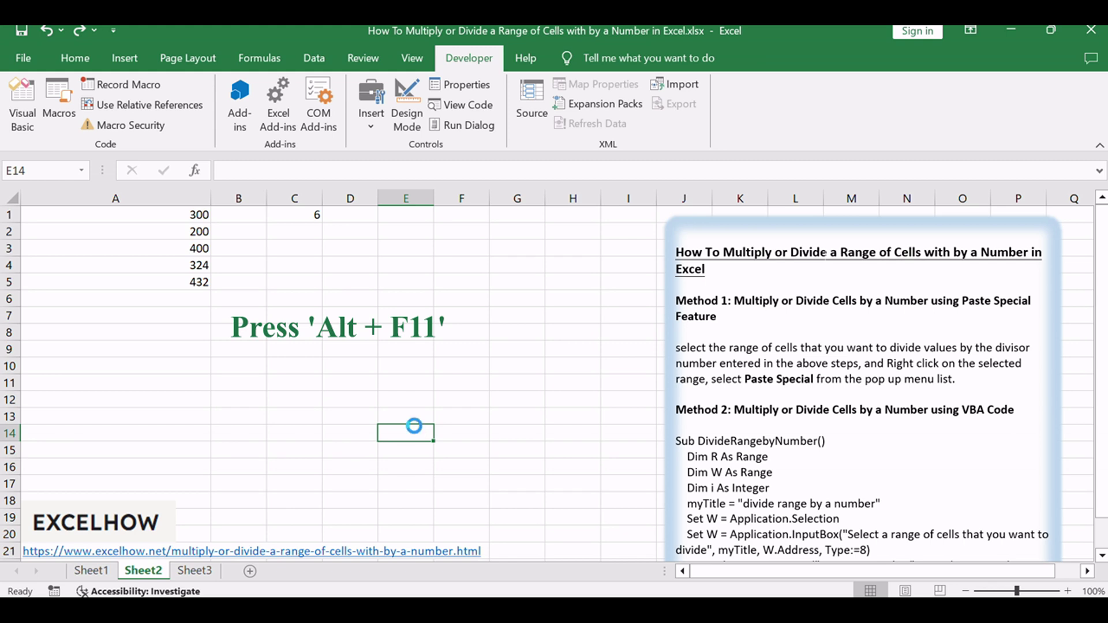
Step: Insert a new module in the Visual Basic editor and paste in the DivideRangebyNumber and MultiplyRangebyNumber macro code
key("alt+F11")
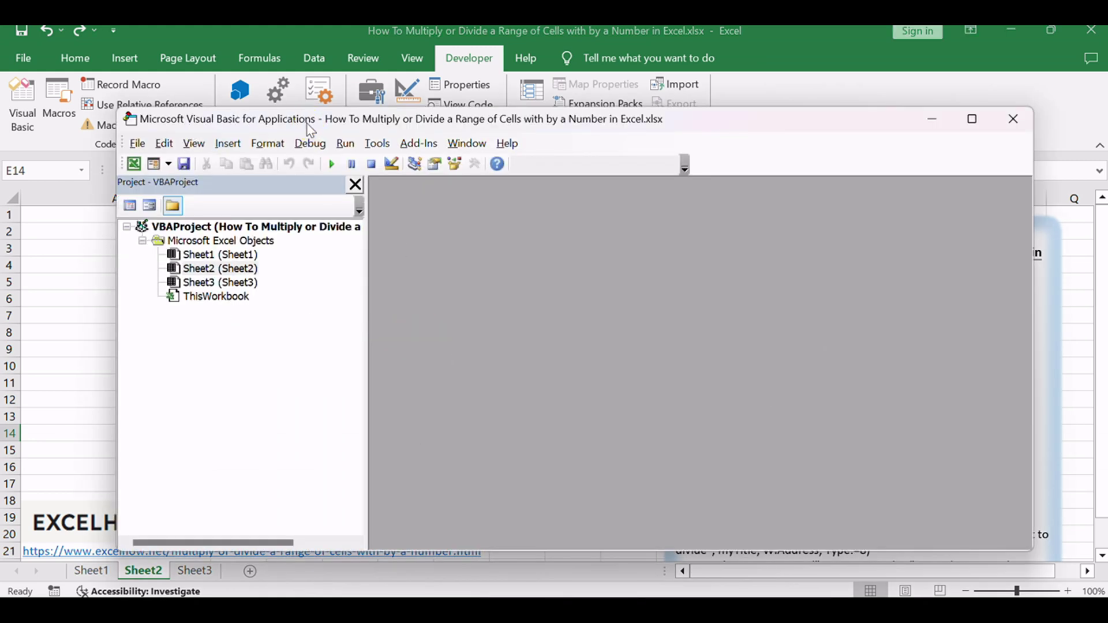
left_click(228, 144)
left_click(256, 200)
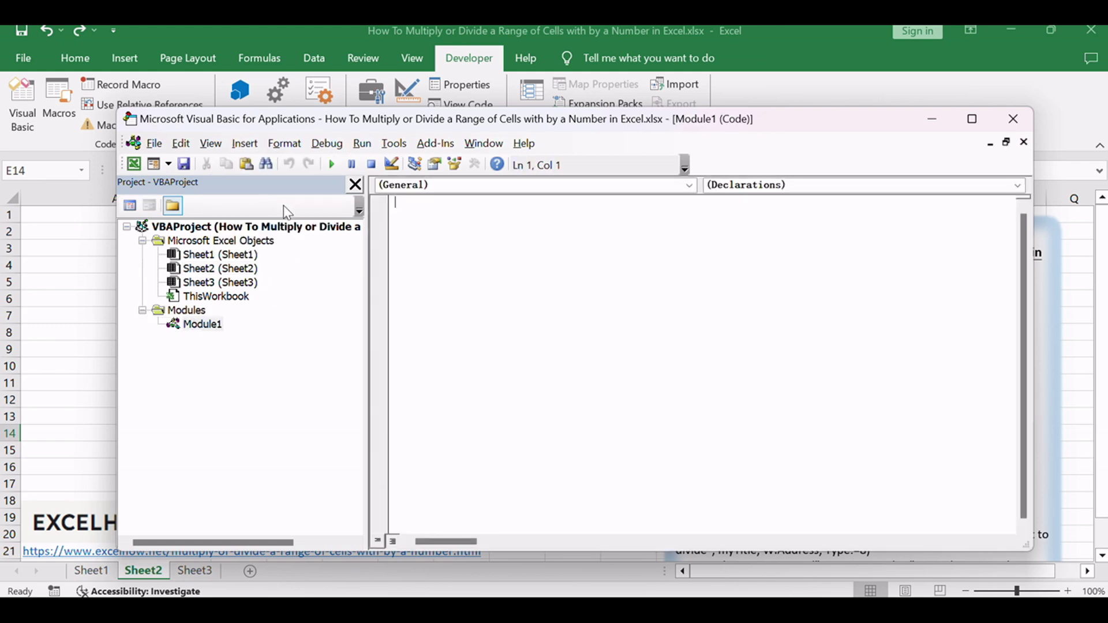
left_click(480, 262)
key("ctrl+v")
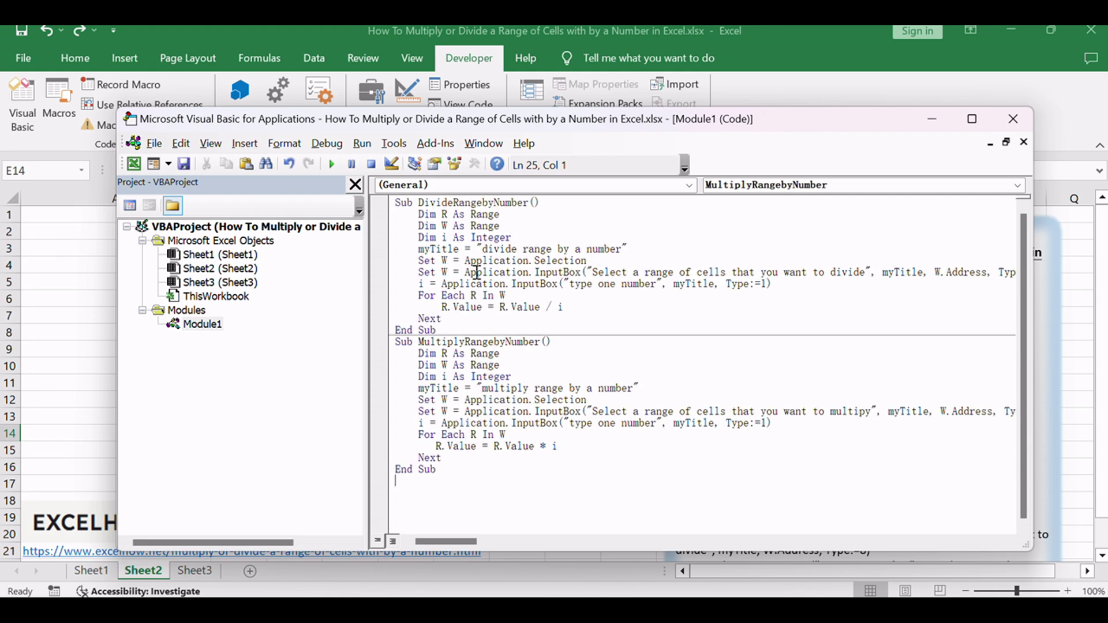
Step: Check the divide and multiply macros in the module, save the project and close the Visual Basic editor
left_click_drag(436, 203, 504, 205)
mouse_move(427, 350)
left_mouse_down()
mouse_move(501, 351)
mouse_move(507, 341)
mouse_move(424, 338)
left_mouse_up()
left_click(511, 361)
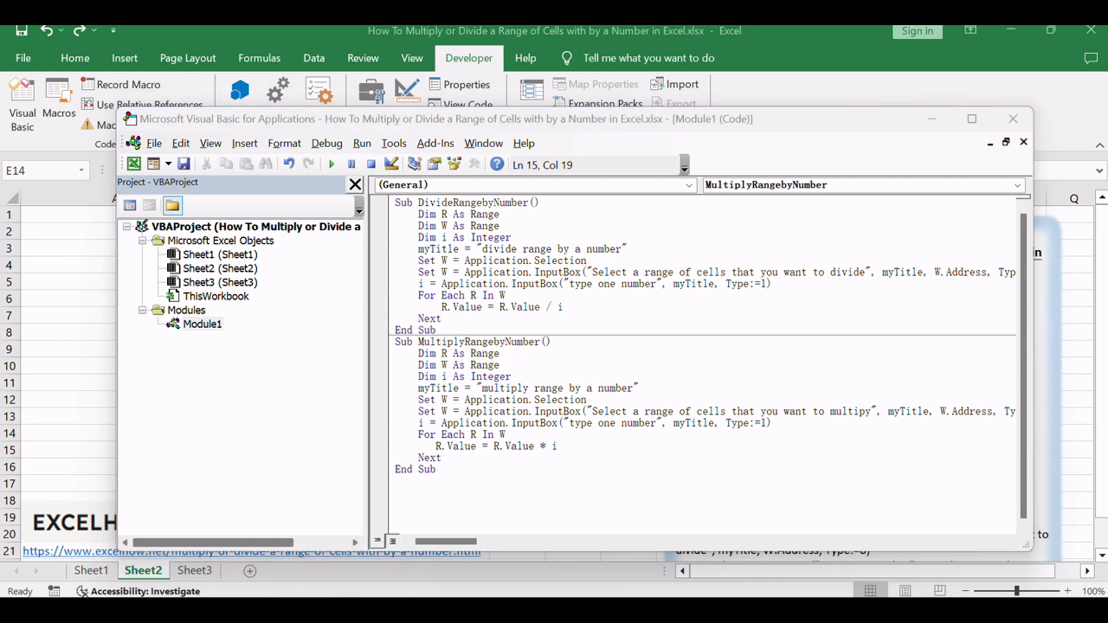
left_click(841, 137)
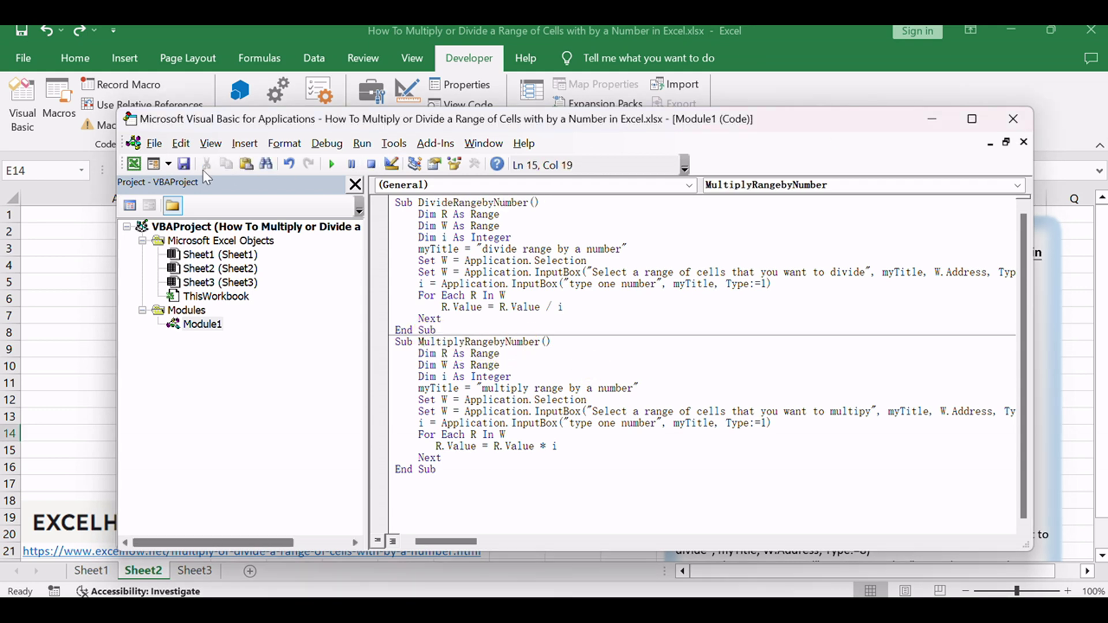
left_click(183, 163)
left_click(495, 390)
left_click(1012, 119)
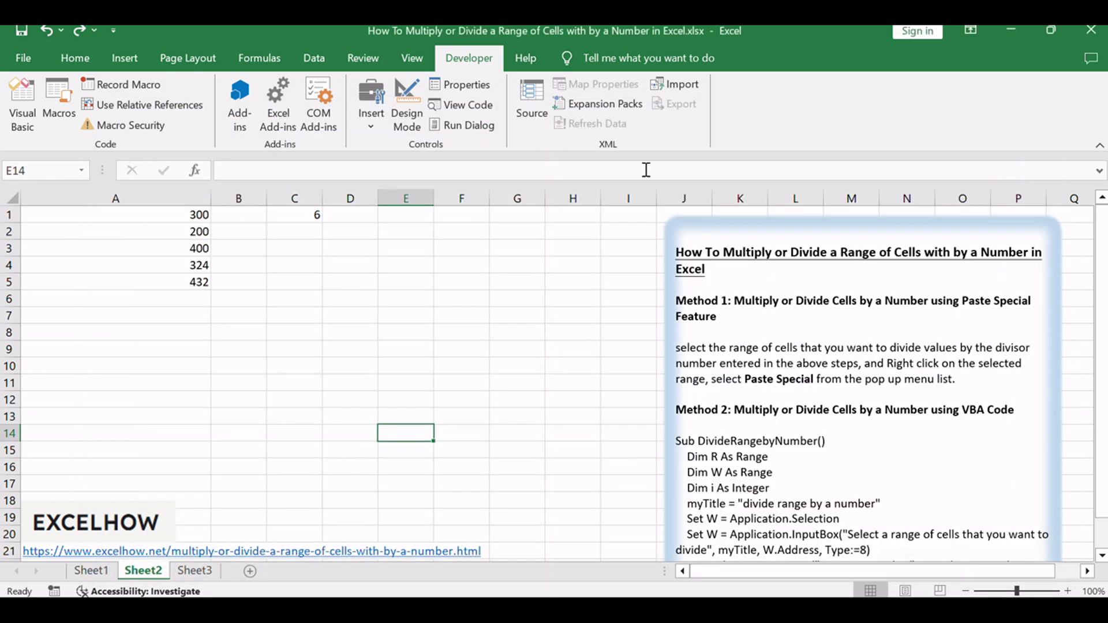
Step: Run the MultiplyRangebyNumber macro from the workbook's macro list
left_click(321, 314)
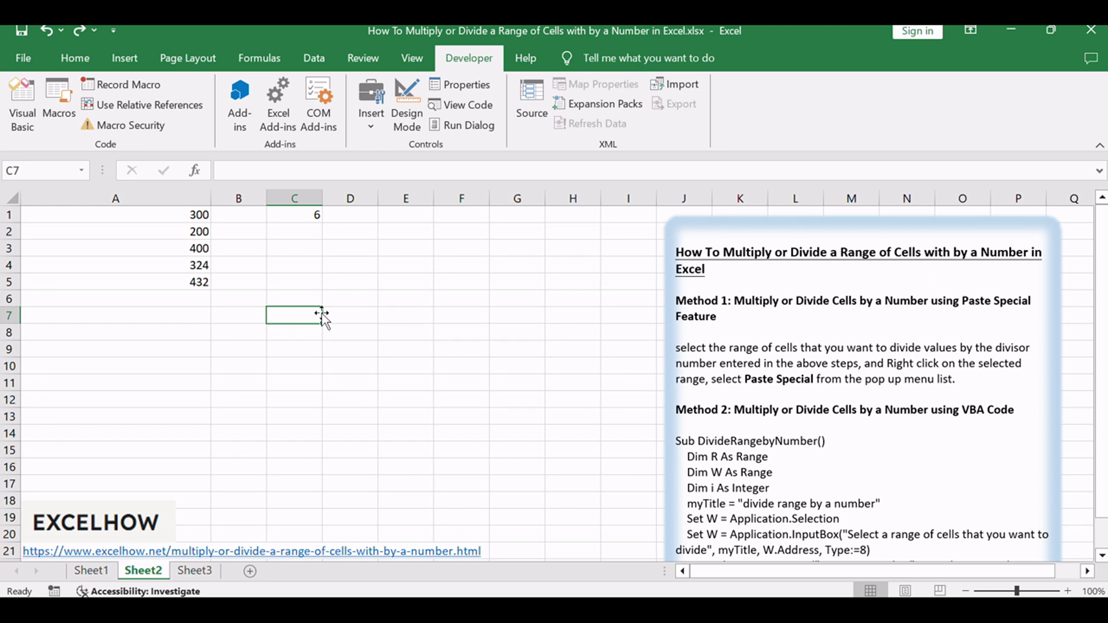
key("alt+F8")
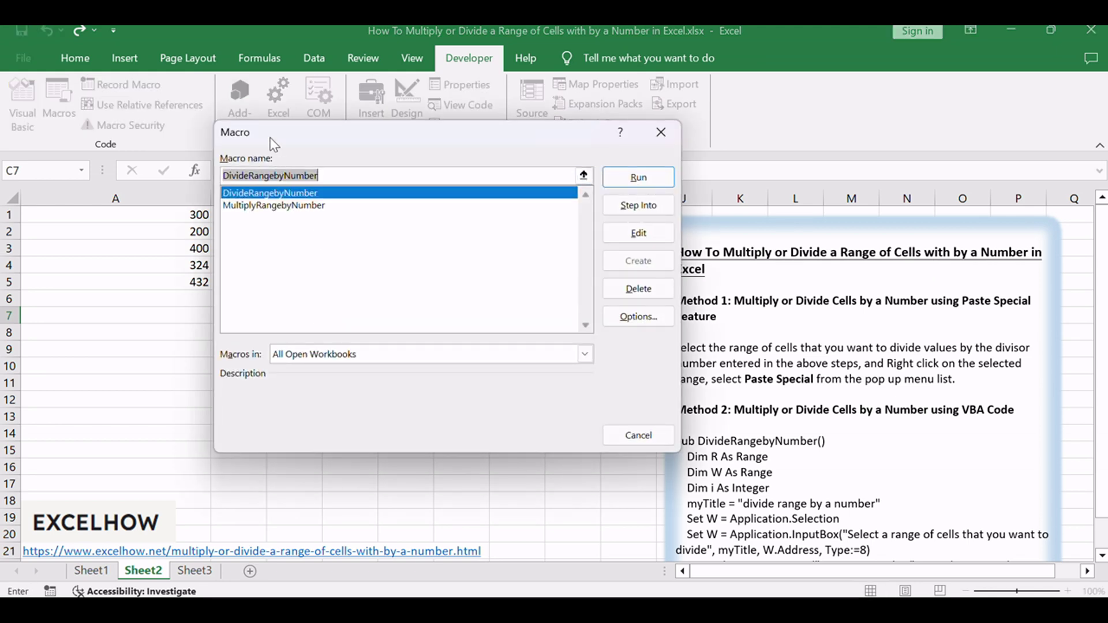
left_click_drag(269, 137, 273, 182)
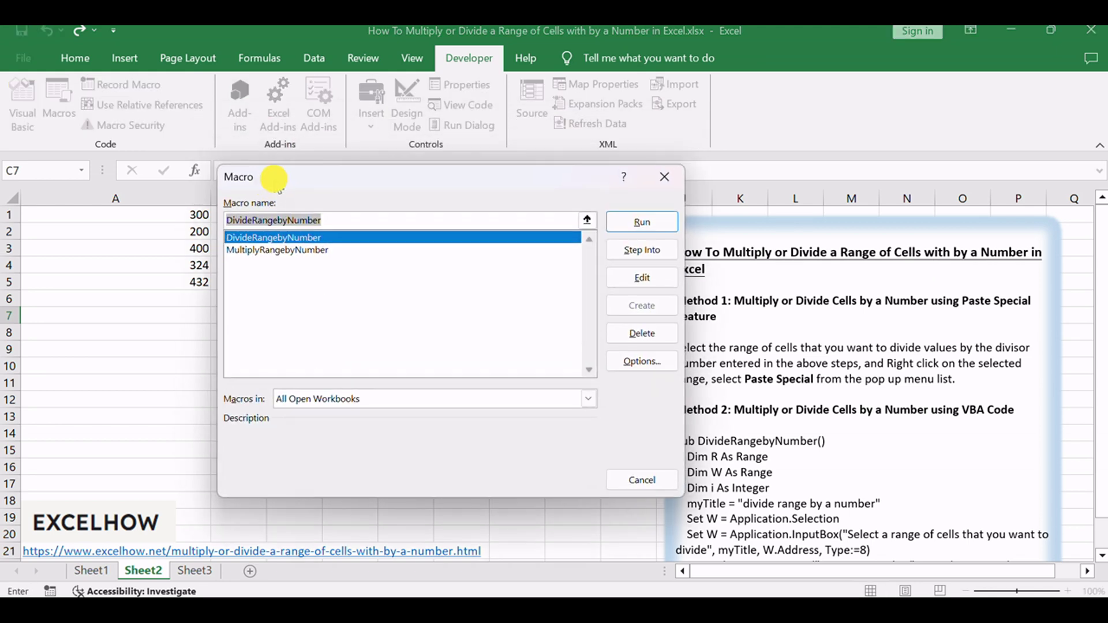
left_click(272, 252)
left_click(266, 237)
left_click(270, 252)
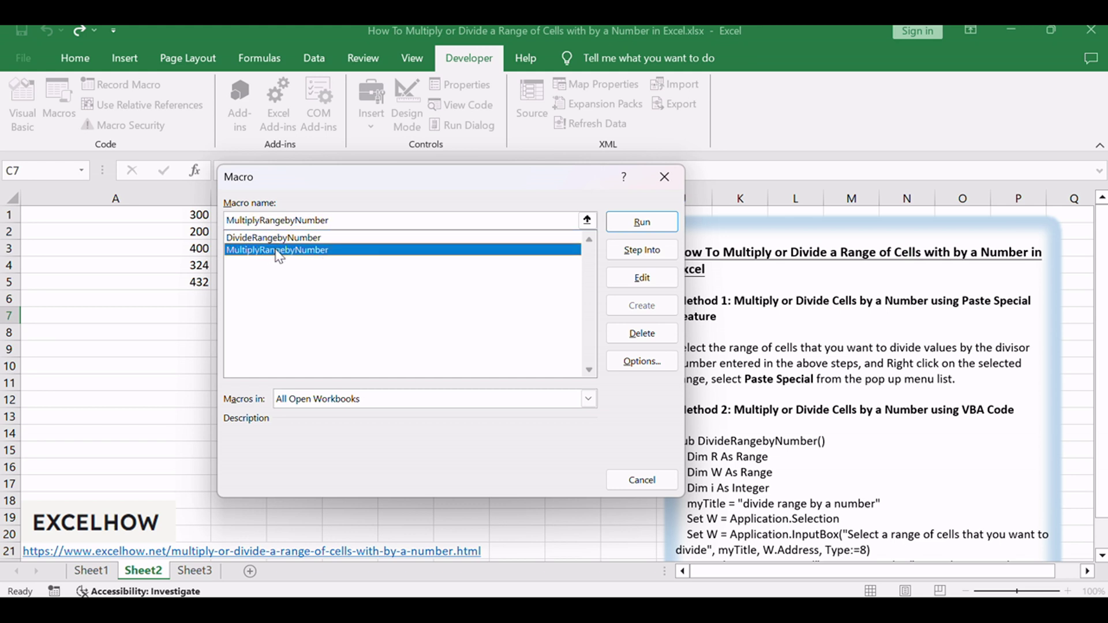
key("Return")
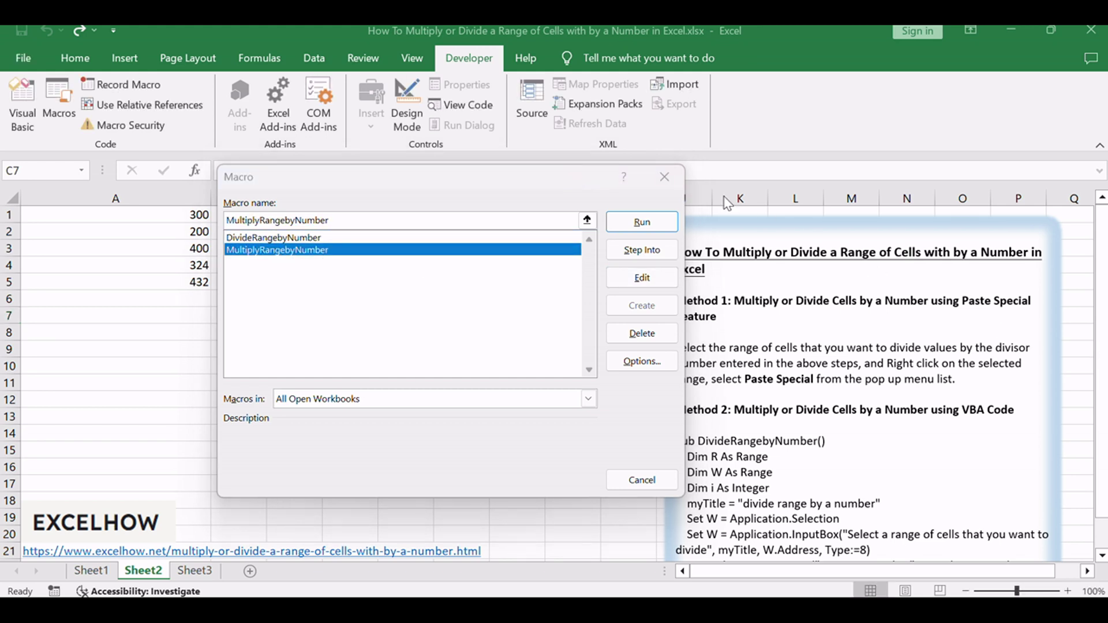
left_click(629, 221)
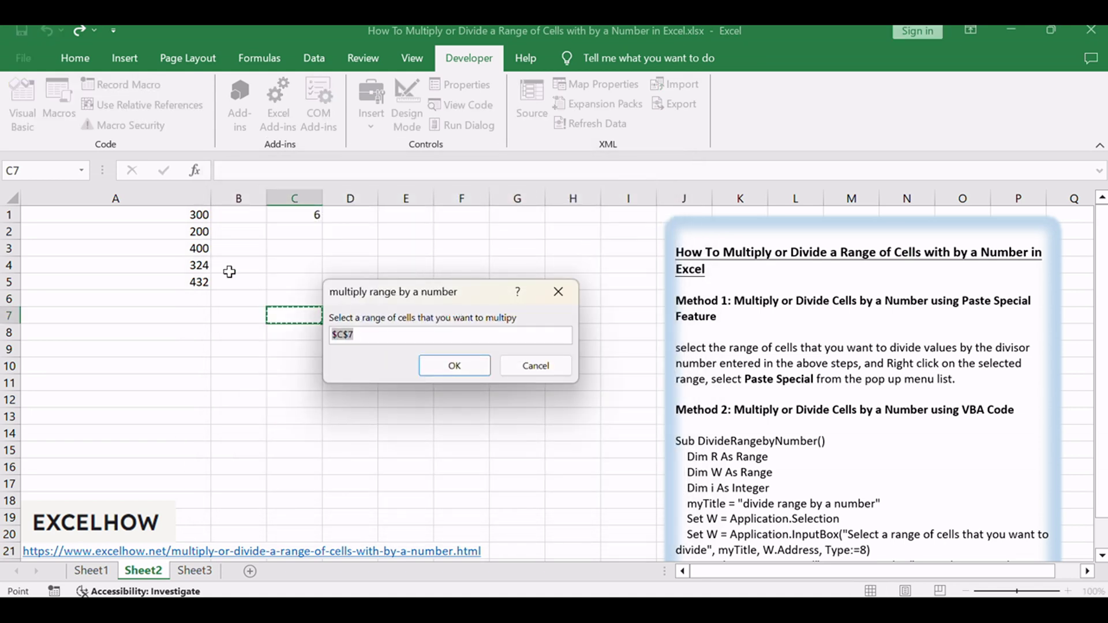
Step: Multiply the range A1:A5 by 6 through the macro's range and number prompts
left_click_drag(185, 214, 179, 274)
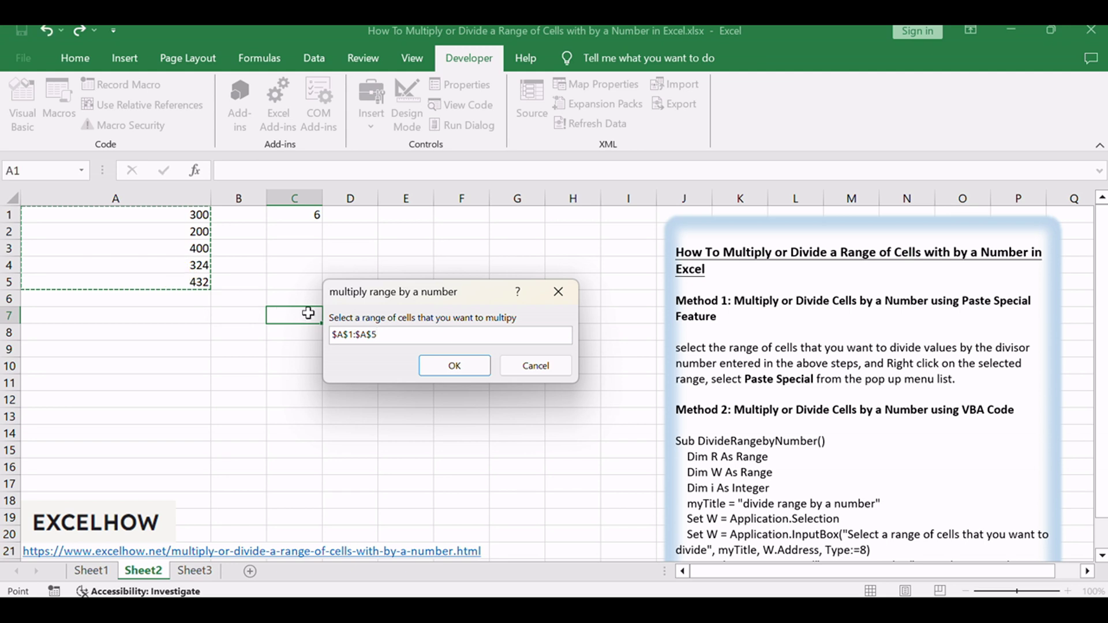
key("Return")
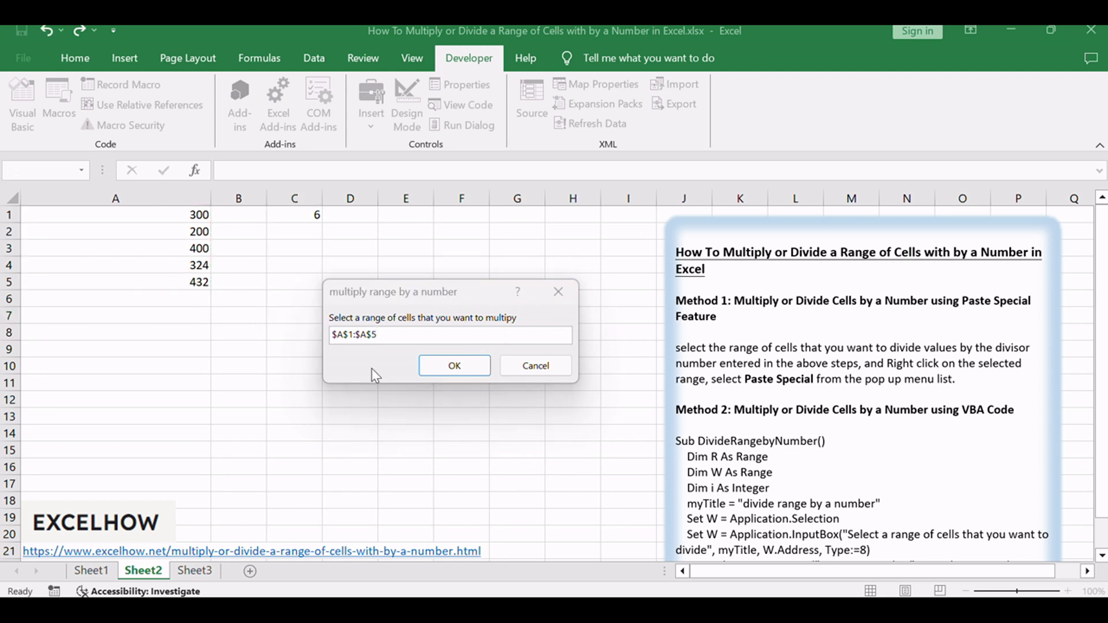
left_click(442, 367)
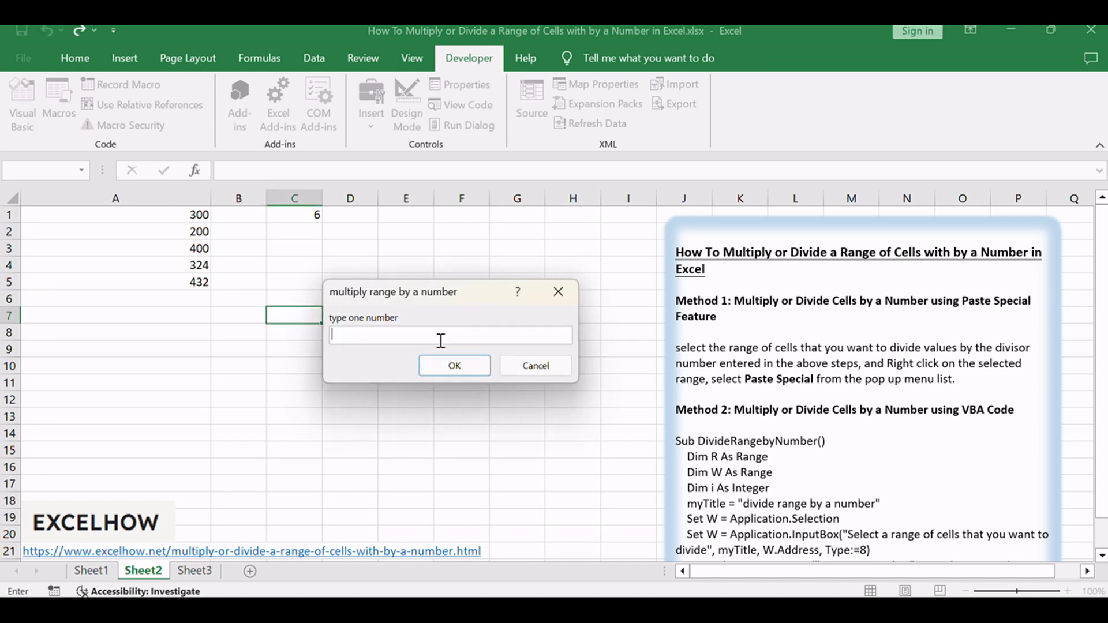
type("6")
left_click(455, 365)
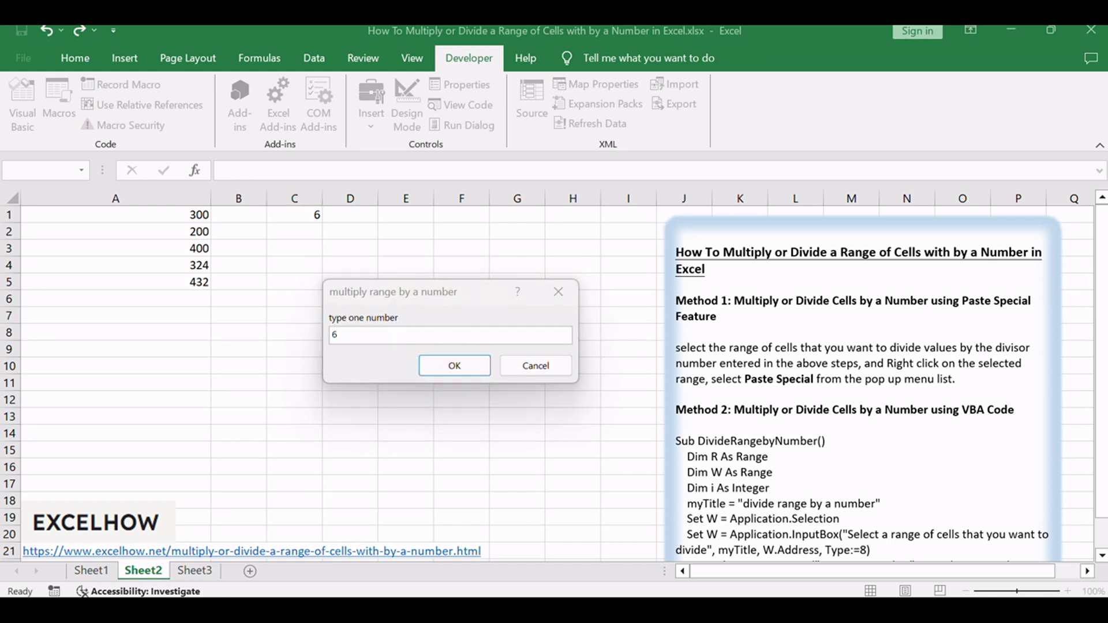
left_click(457, 369)
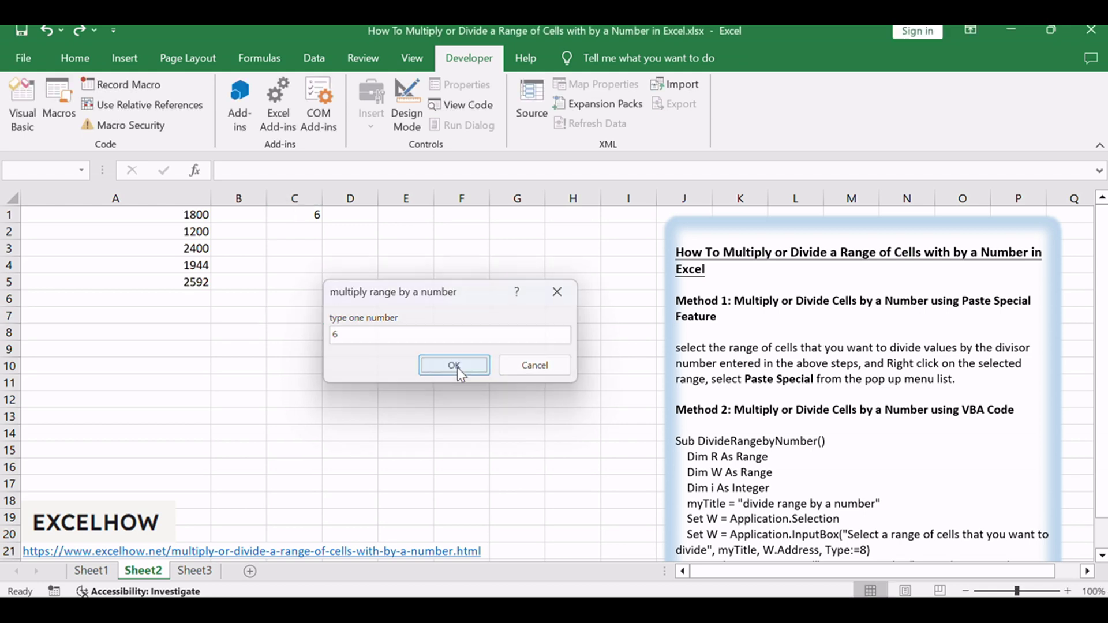
Step: Check the multiplied values in A1:A5 and look over the VBA code in the sheet's text box
left_click(196, 214)
left_click(191, 281)
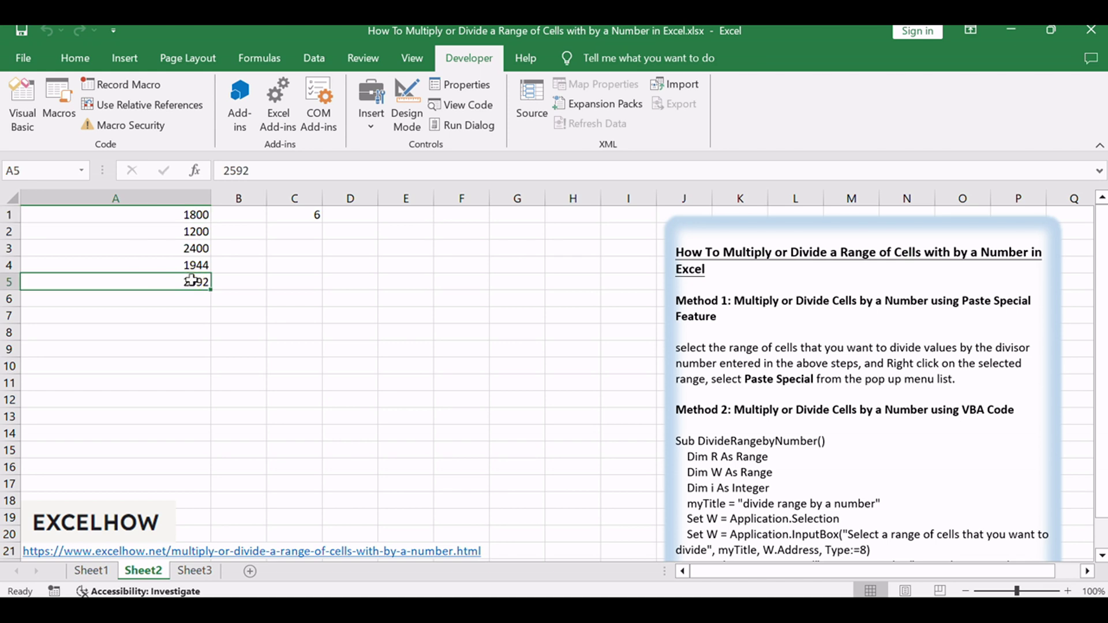
key("alt+F11")
scroll(831, 442, "down", 6)
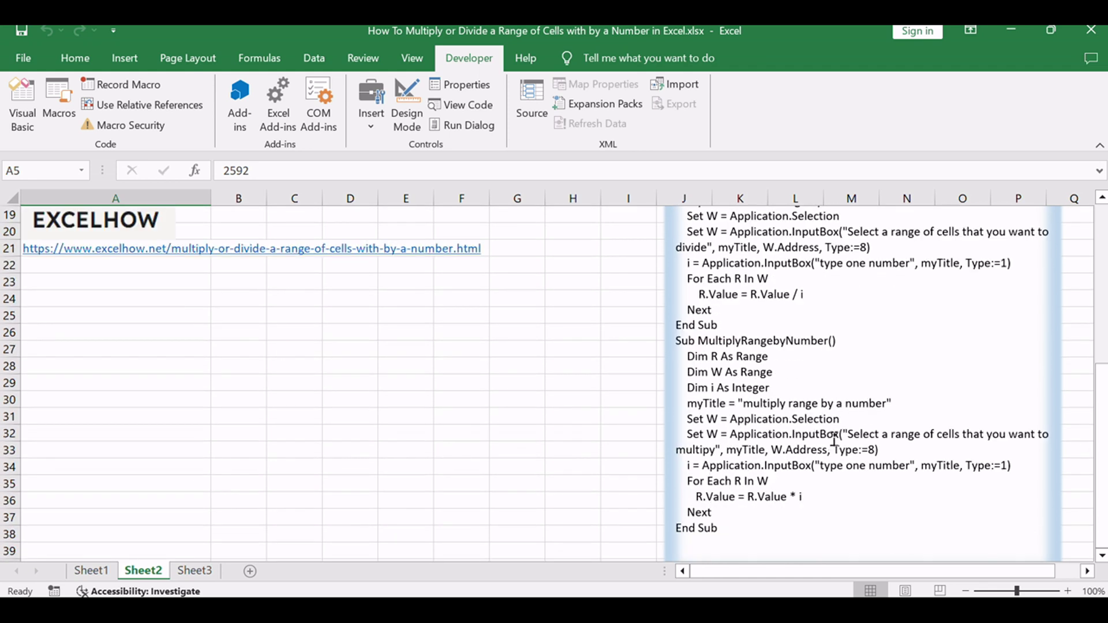
scroll(834, 439, "up", 6)
left_click(345, 372)
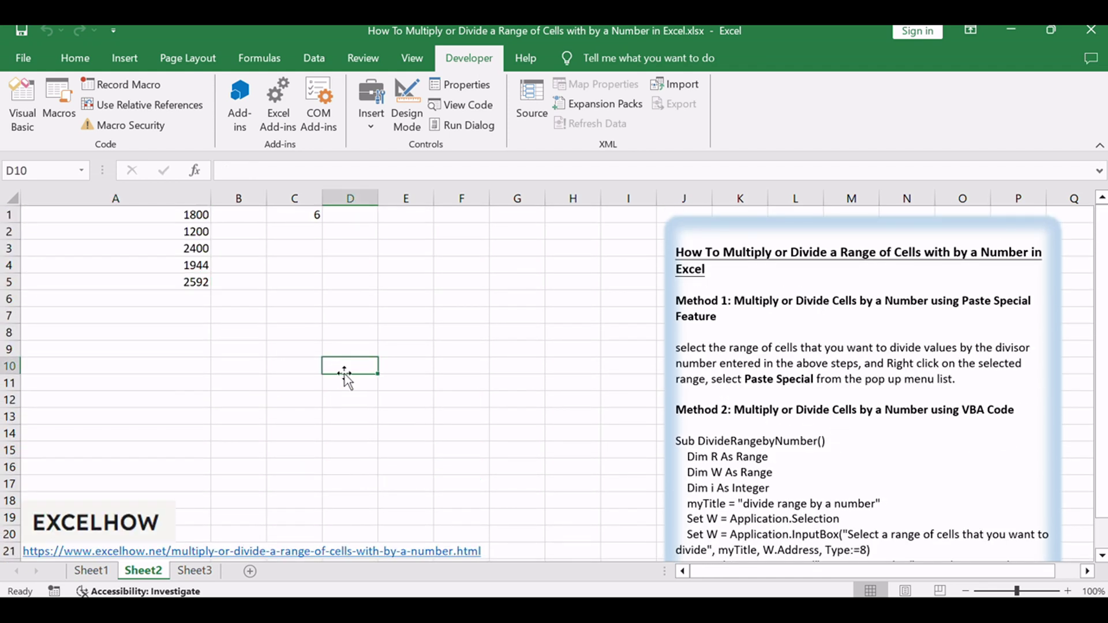
Step: Review the DivideRangebyNumber and MultiplyRangebyNumber macros in Module1, then close the Visual Basic editor
left_click(23, 104)
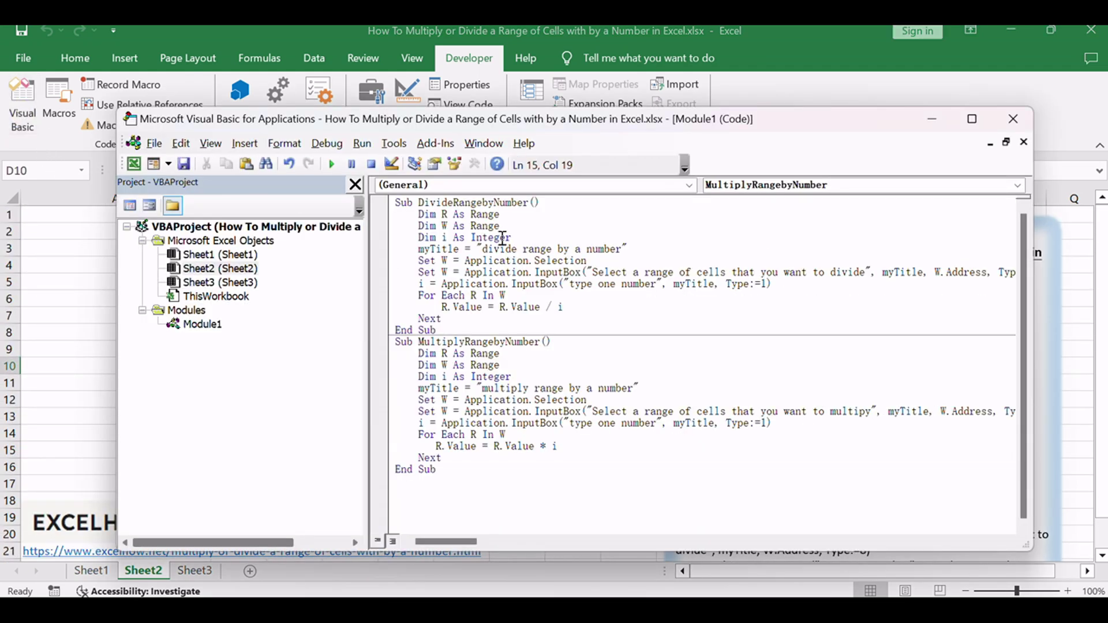
left_click_drag(420, 203, 506, 203)
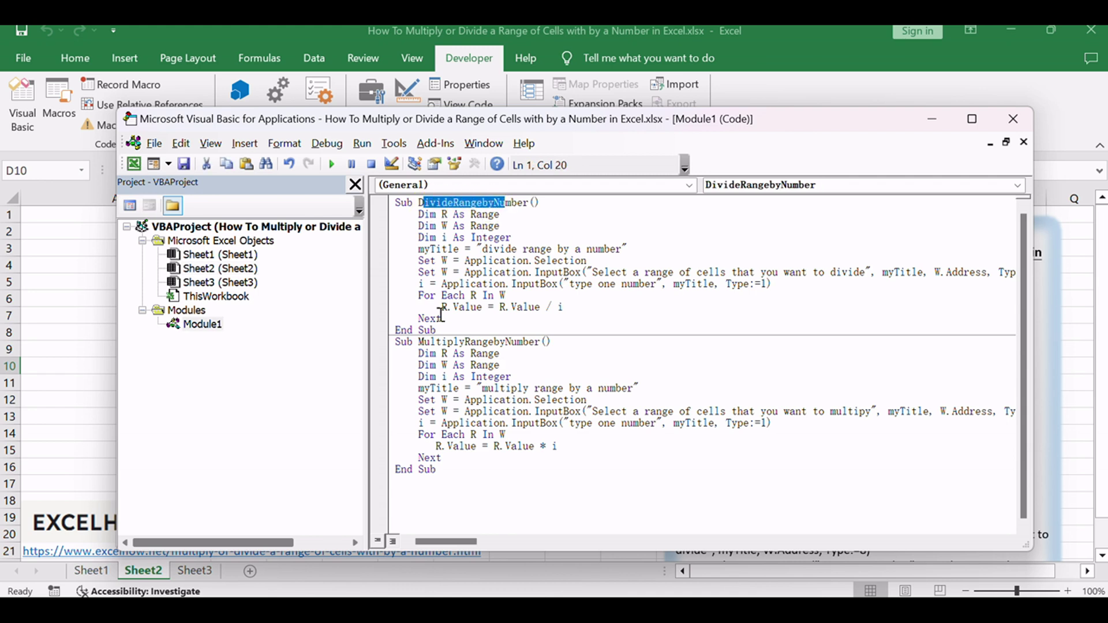
left_click_drag(421, 342, 515, 342)
left_click(660, 398)
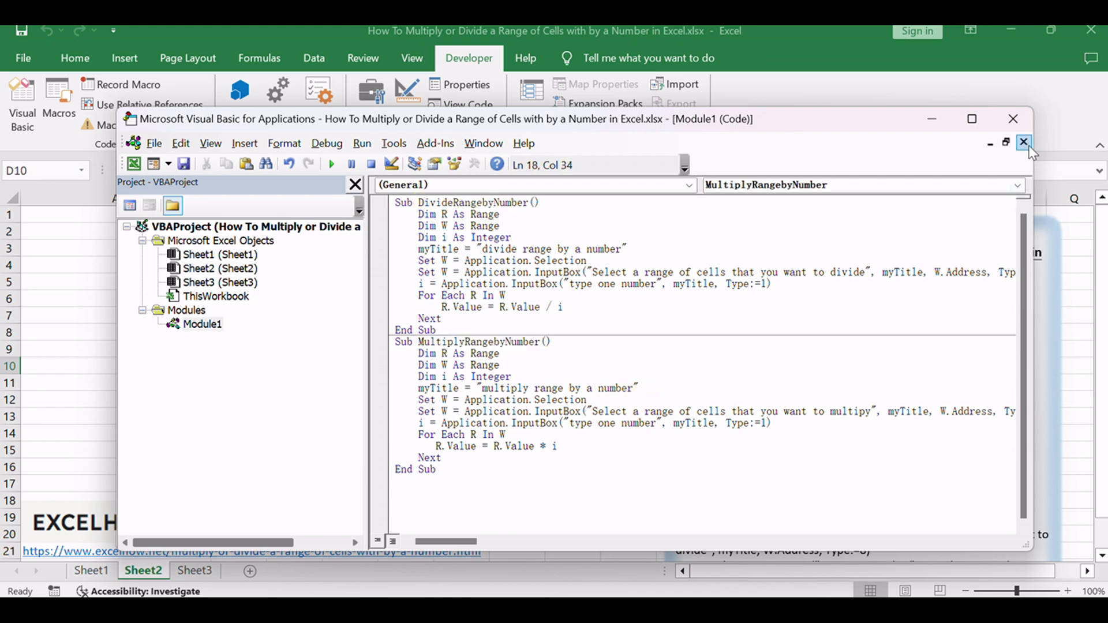
left_click(1013, 118)
Step: Open the workbook's macro list with an empty cell selected on Sheet2
left_click(467, 337)
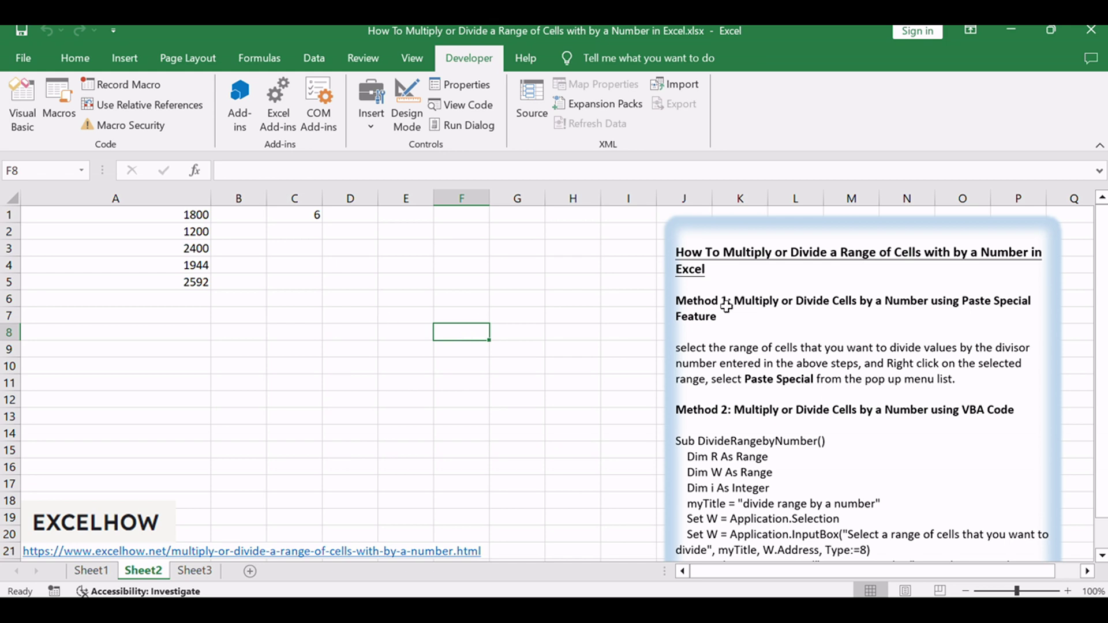
key("alt+F8")
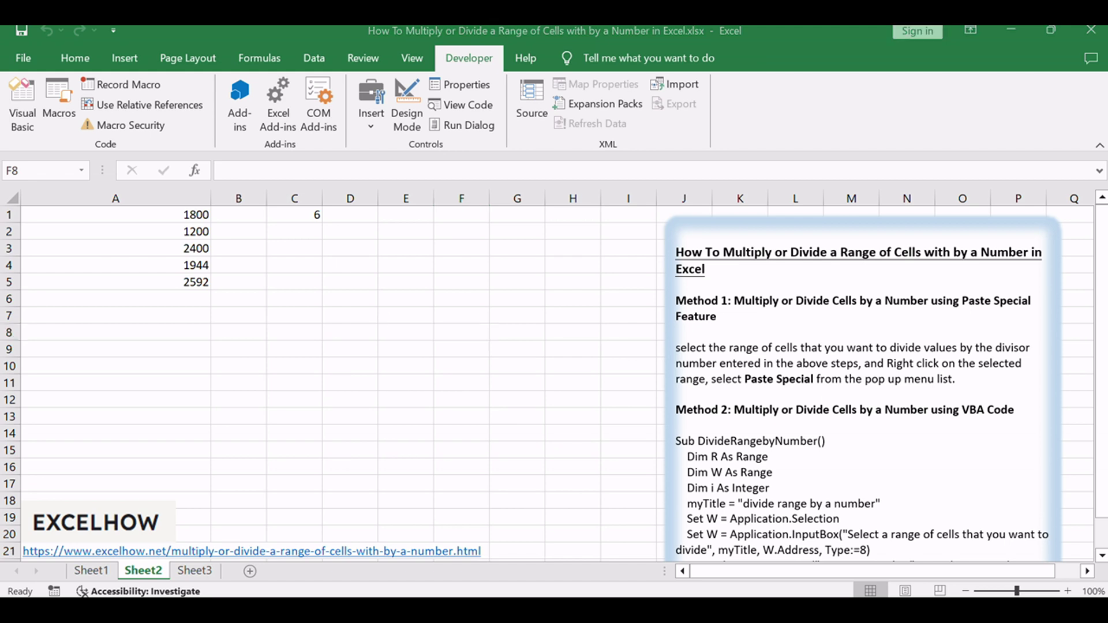